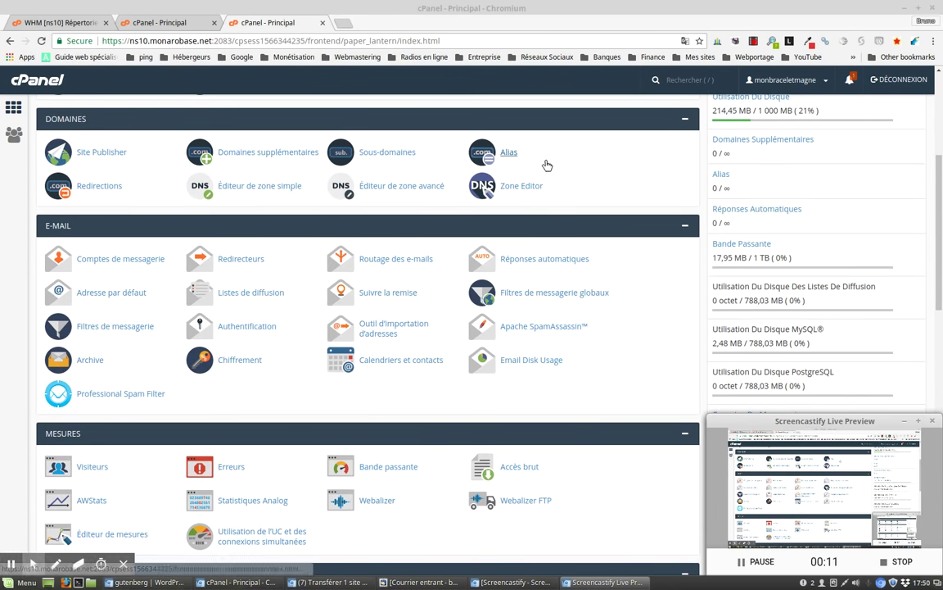
- Open the Softaculous Apps Installer from the Logiciel section of the hosting account
scroll(553, 174, "down", 5)
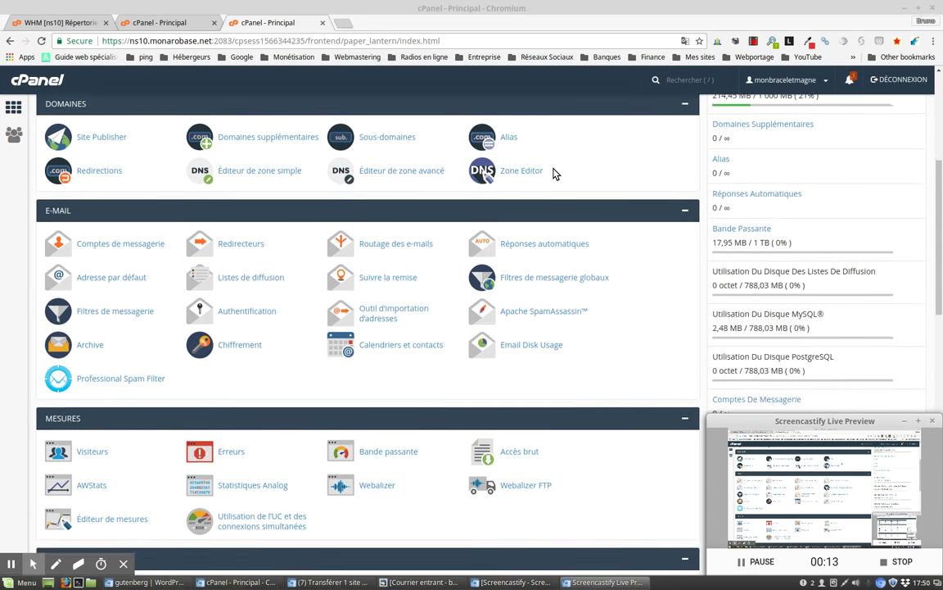
scroll(554, 175, "down", 1)
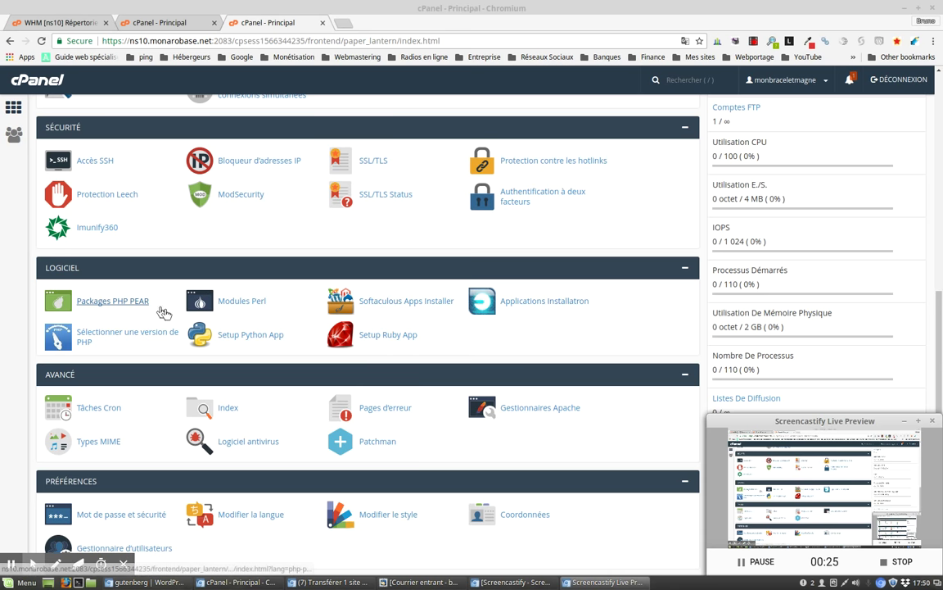
left_click(399, 308)
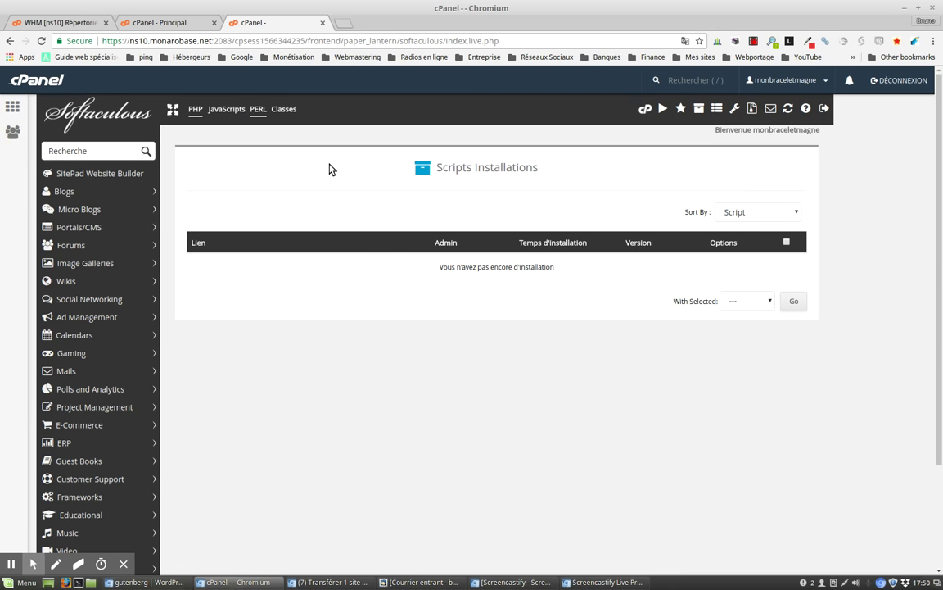
- Find WordPress in the Blogs category of the script catalogue and start its installation
scroll(330, 168, "down", 5)
scroll(336, 181, "up", 5)
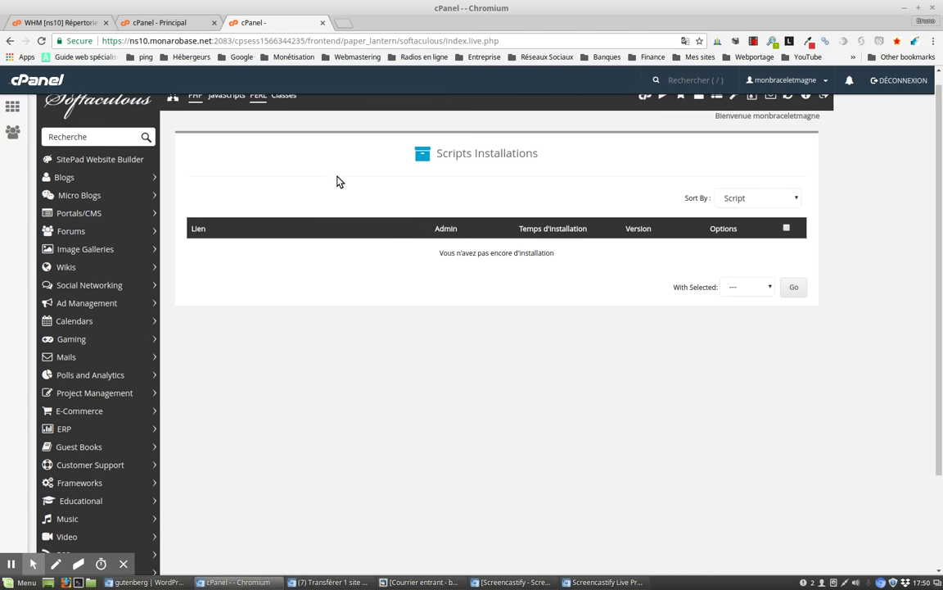
mouse_move(55, 184)
left_mouse_down()
mouse_move(86, 346)
mouse_move(94, 194)
mouse_move(84, 173)
mouse_move(66, 180)
left_mouse_up()
left_click(66, 181)
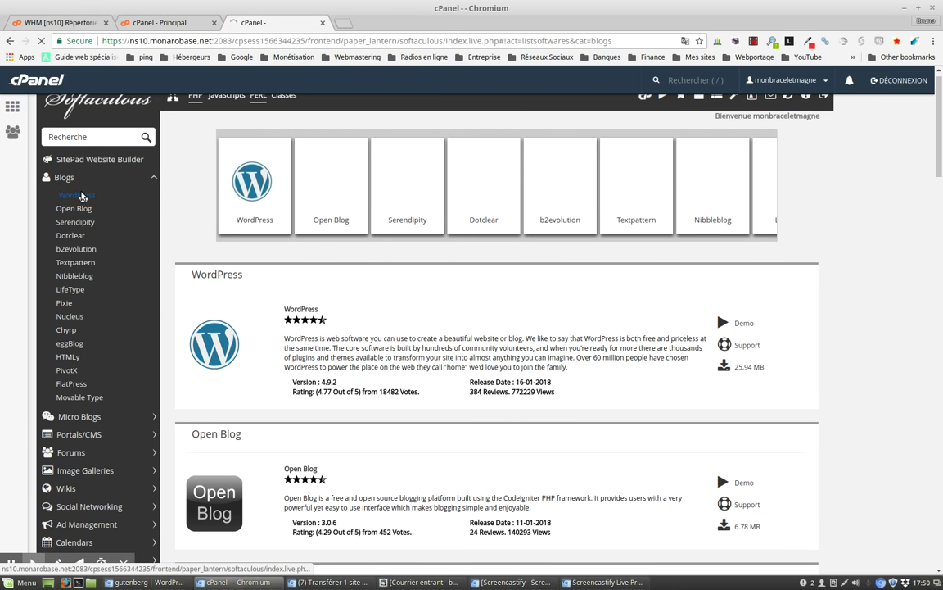
left_click(81, 196)
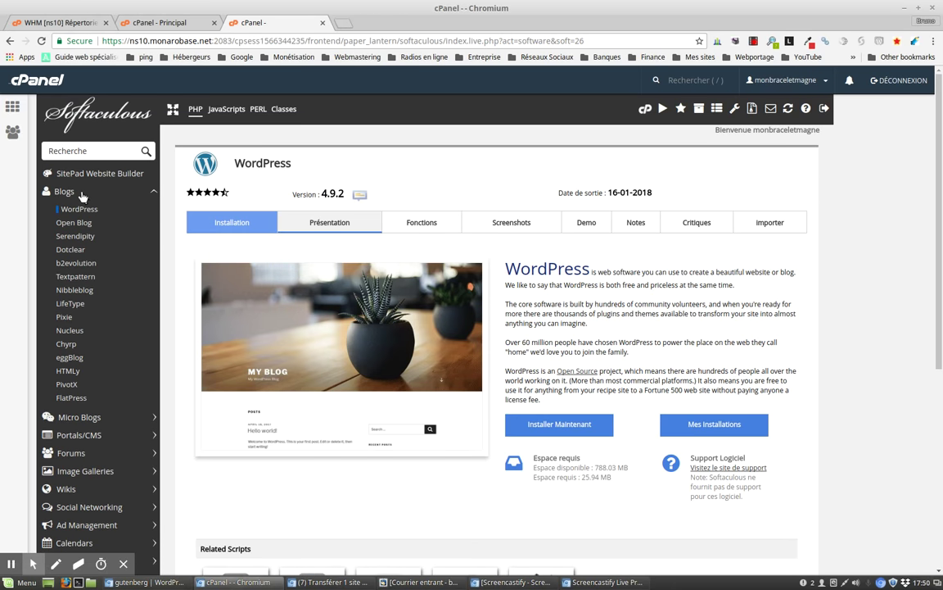
left_click(571, 425)
left_click(610, 371)
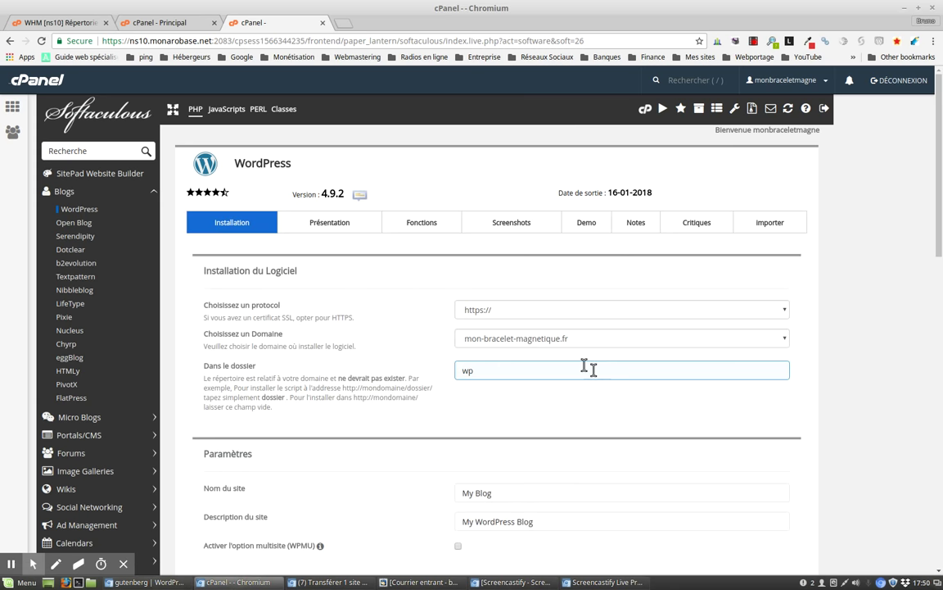
left_click(521, 311)
left_click(546, 339)
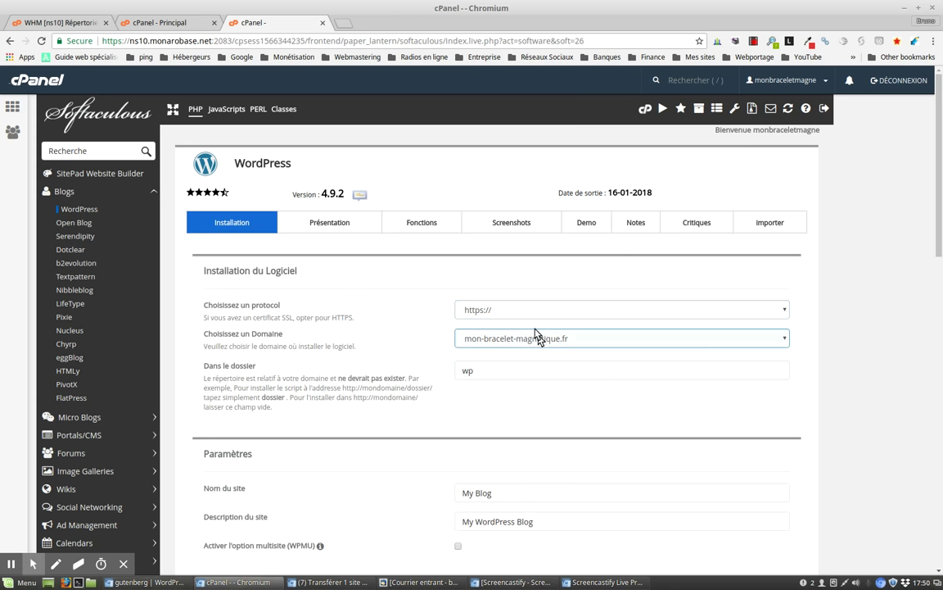
left_click(470, 313)
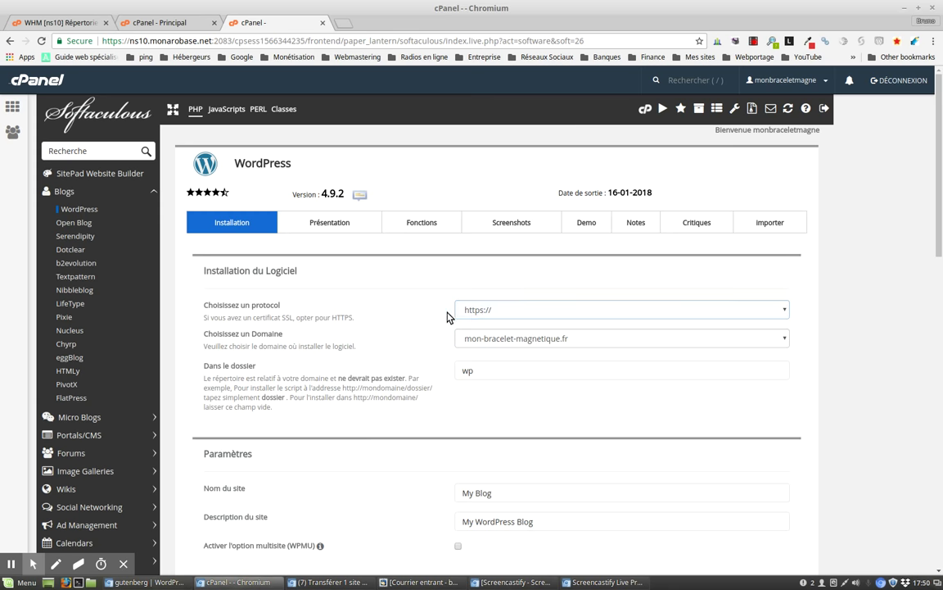
left_click(515, 311)
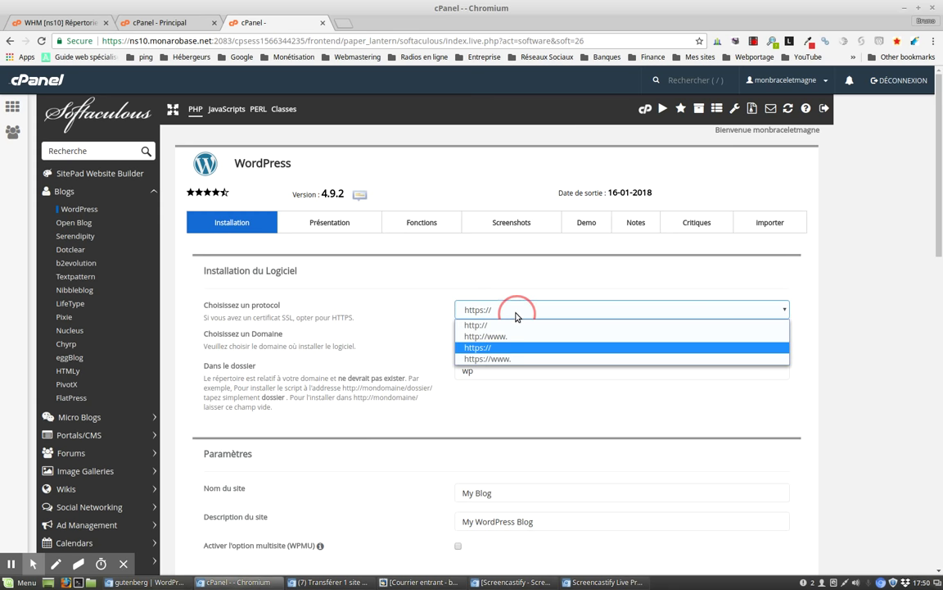
left_click(495, 358)
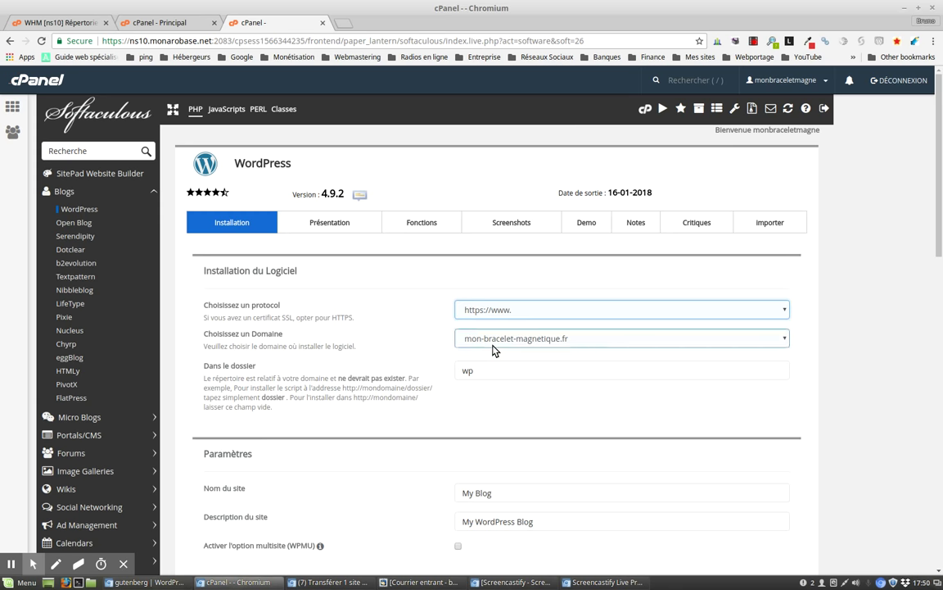
- Keep mon-bracelet-magnetique.fr as the installation domain and empty the destination folder field
left_click(557, 340)
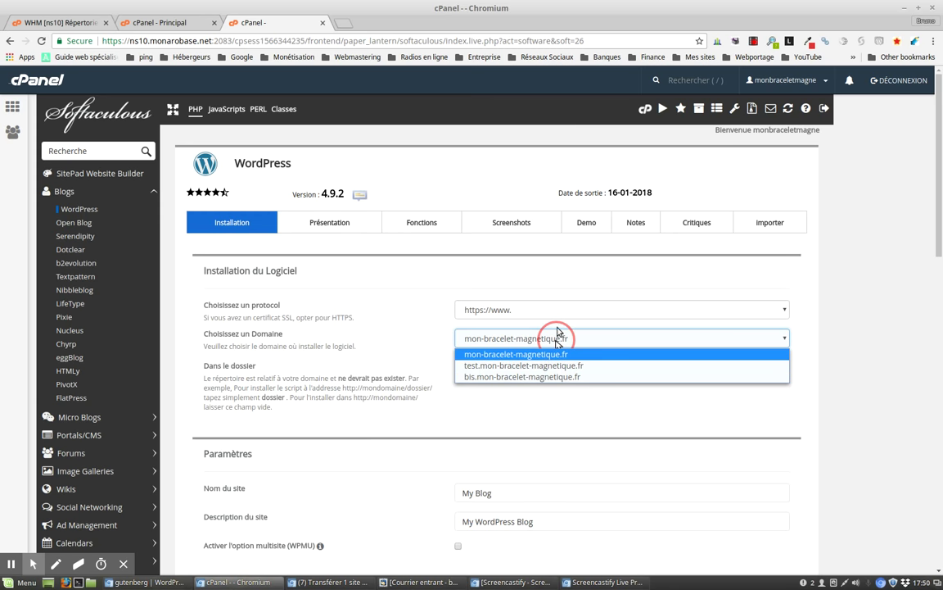
left_click(611, 343)
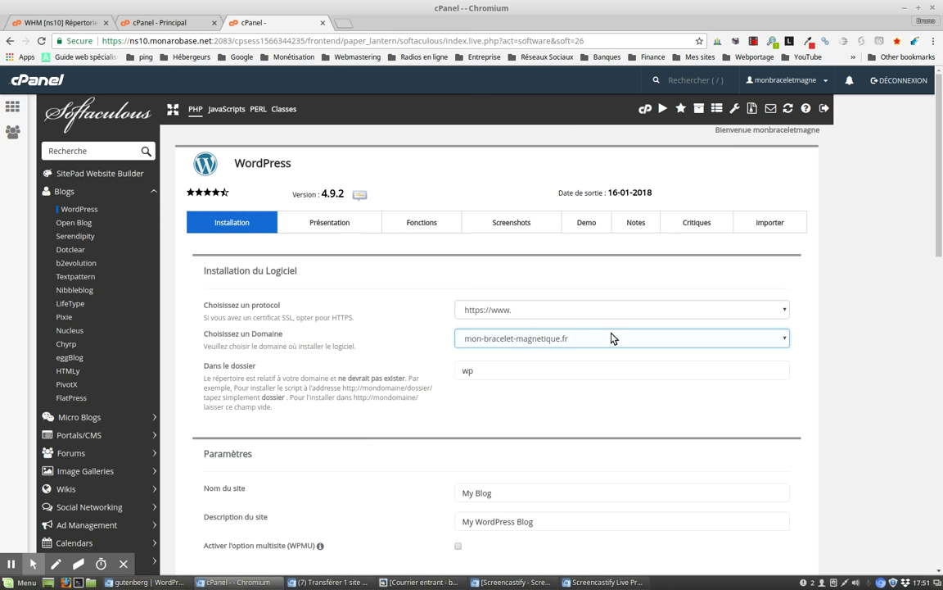
scroll(291, 361, "down", 1)
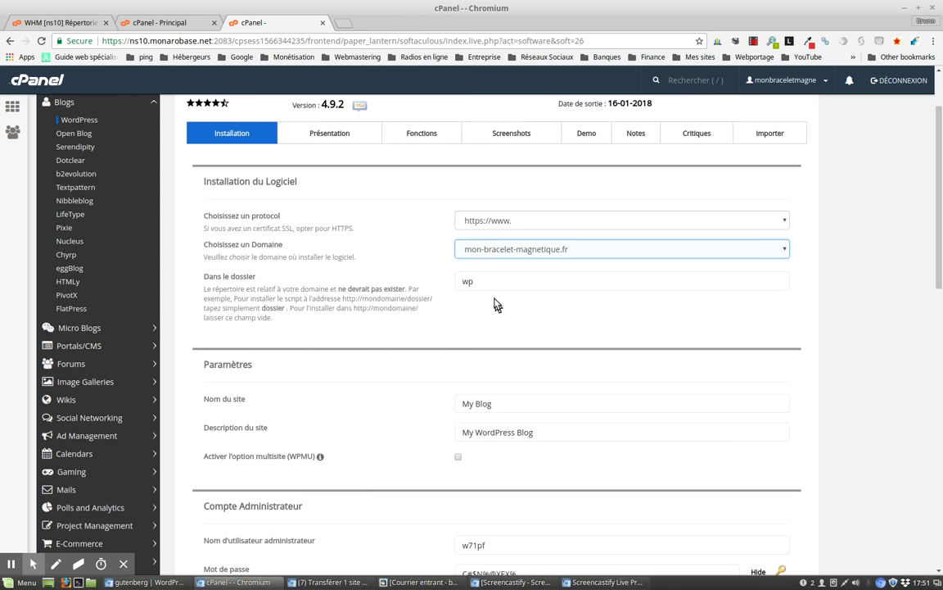
left_click(494, 282)
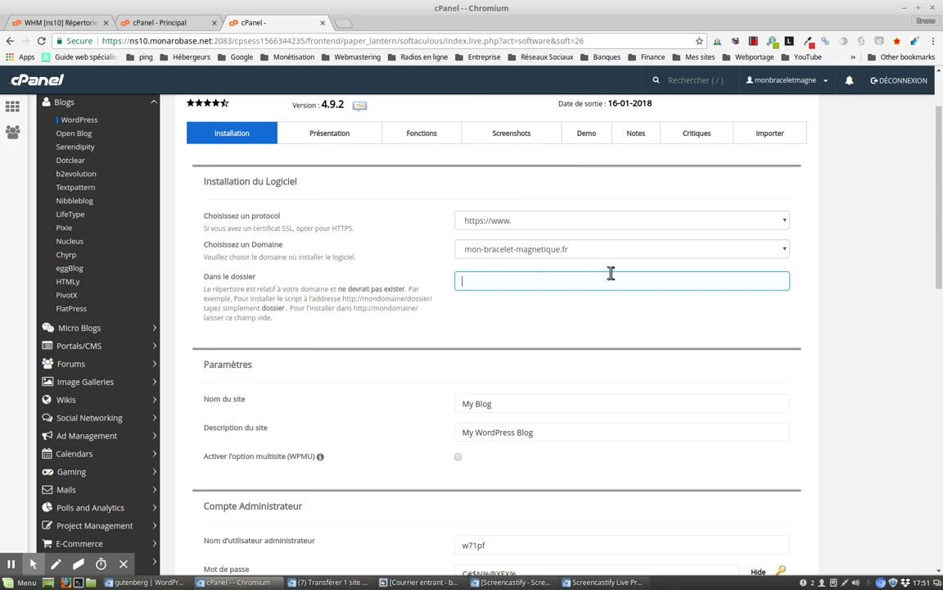
- Enable the multisite option (WPMU) in the site parameters
scroll(534, 261, "down", 5)
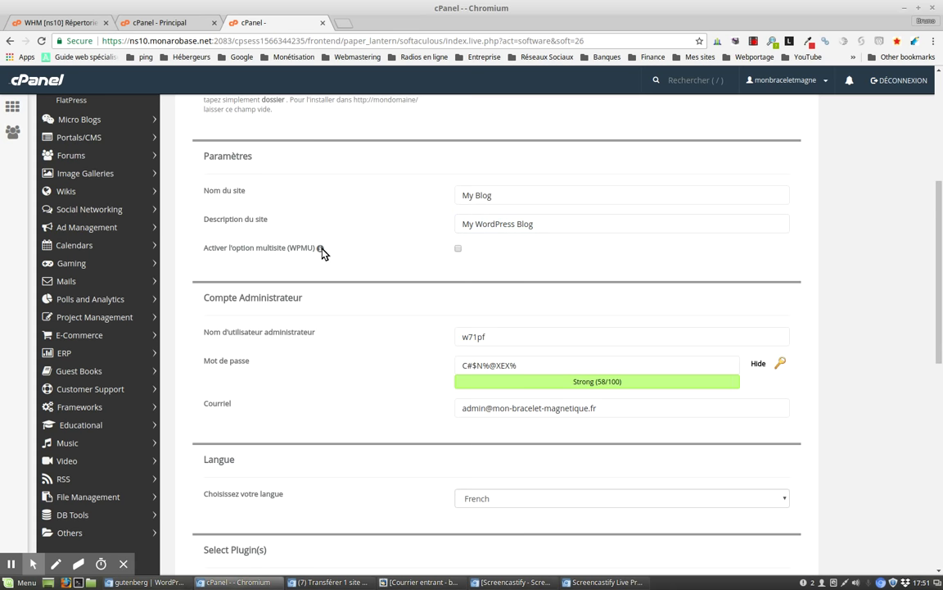
mouse_move(320, 248)
left_click(459, 248)
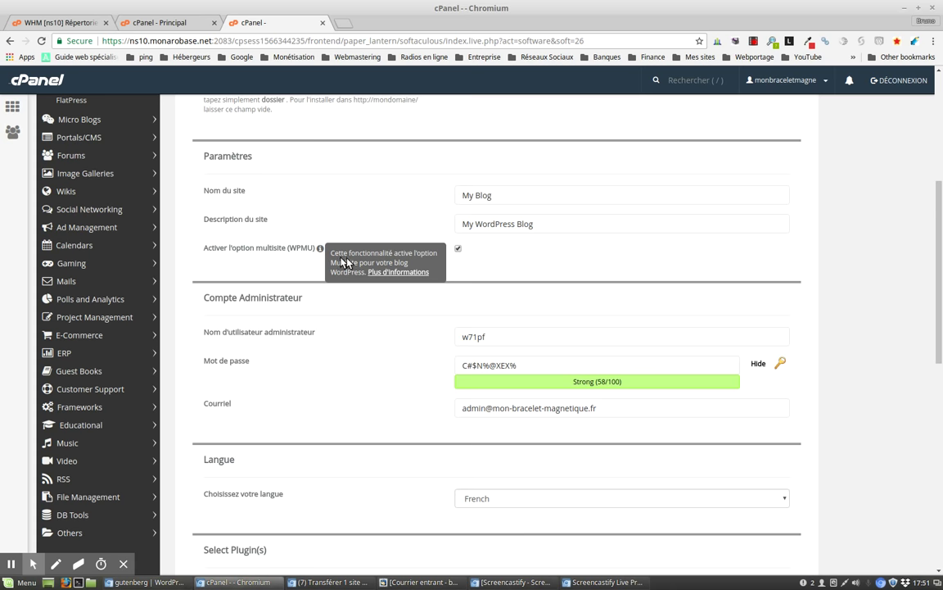
- Open the further information on the multisite option, read through the network creation guide, and close it
left_click(404, 273)
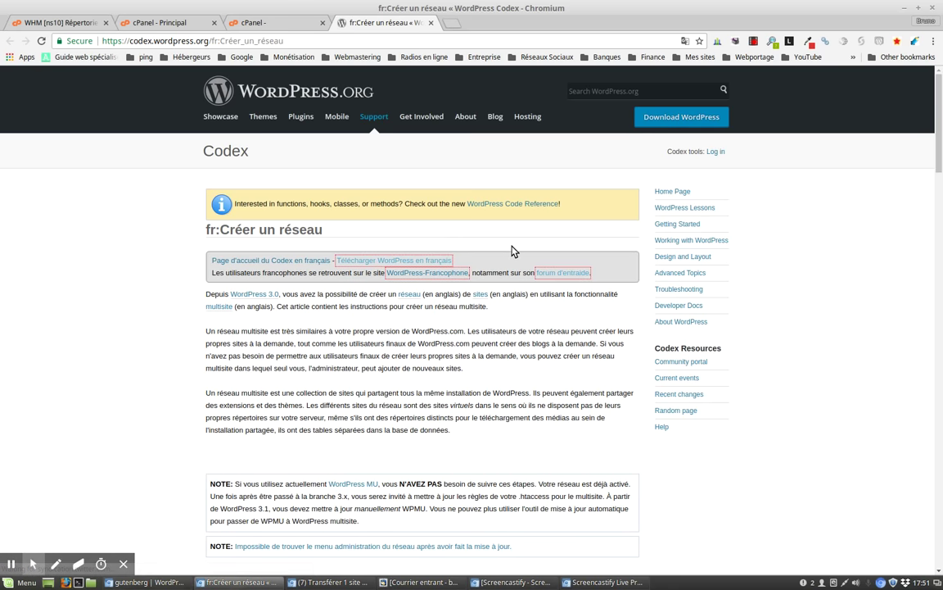
scroll(512, 251, "down", 5)
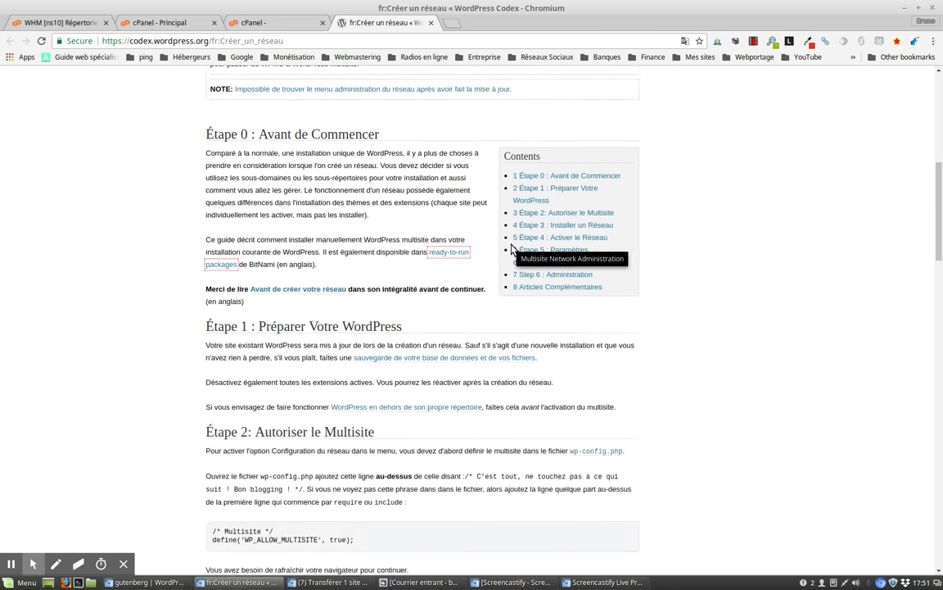
scroll(511, 250, "down", 4)
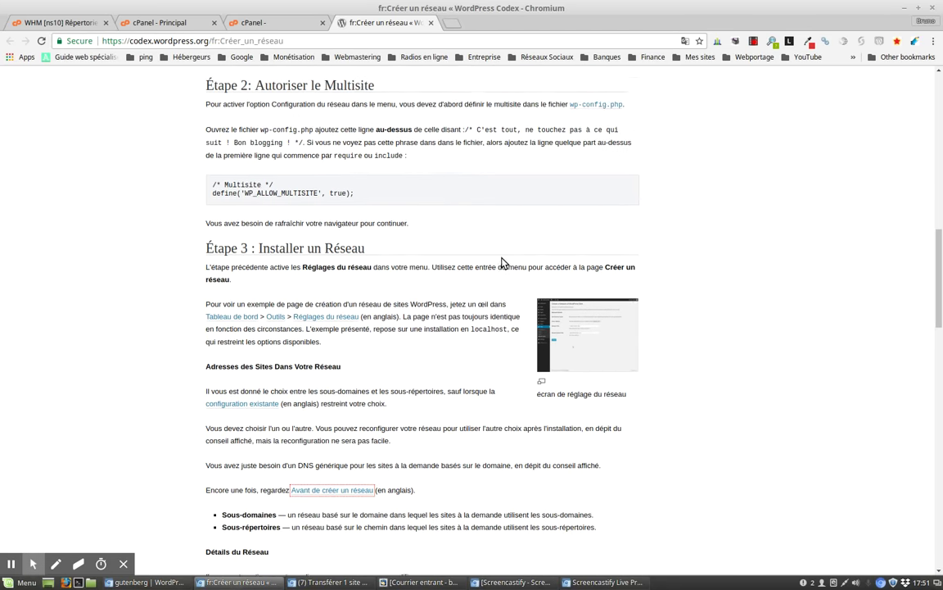
scroll(500, 265, "down", 5)
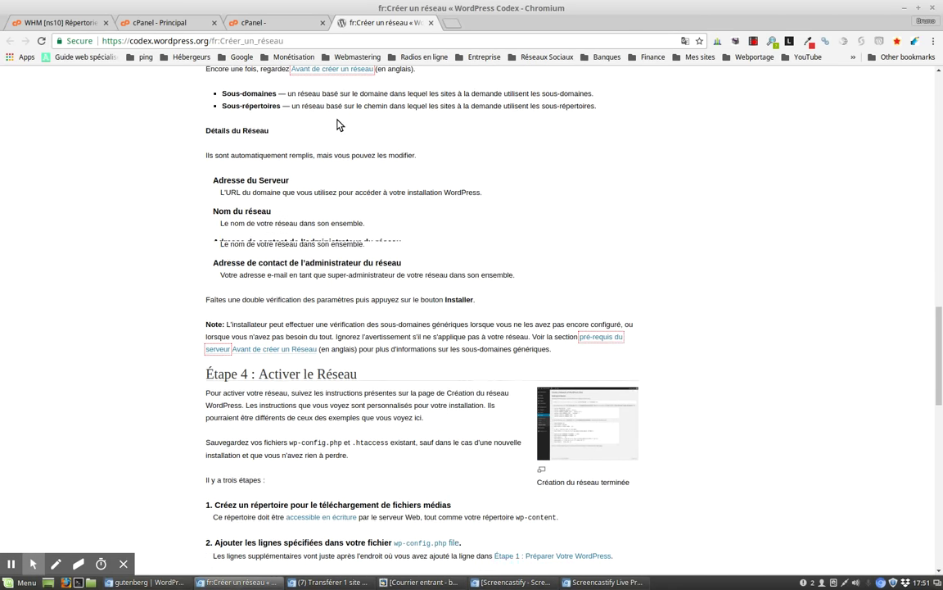
scroll(340, 124, "down", 3)
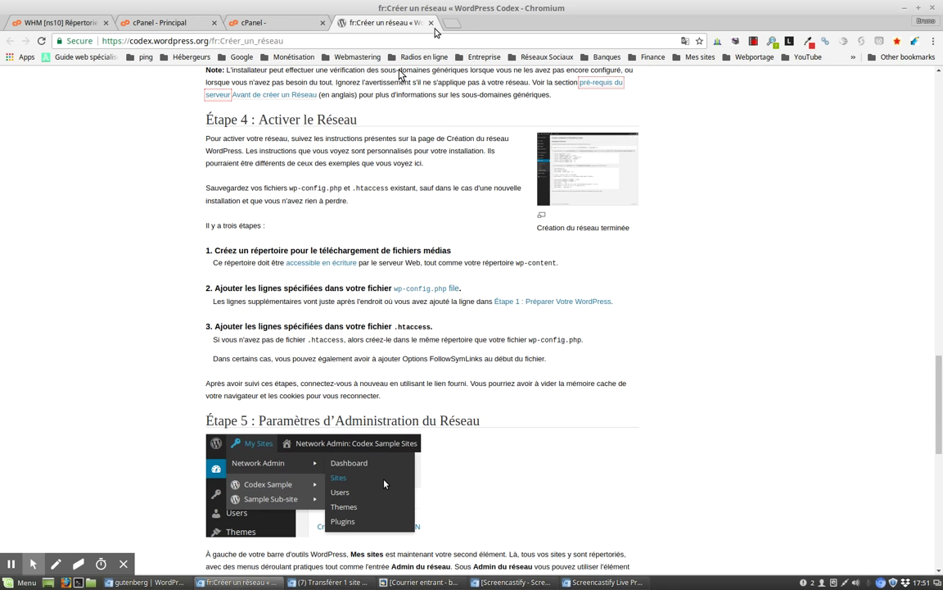
left_click(430, 23)
- Mask the administrator password and generate a new one for the admin account
scroll(516, 129, "down", 3)
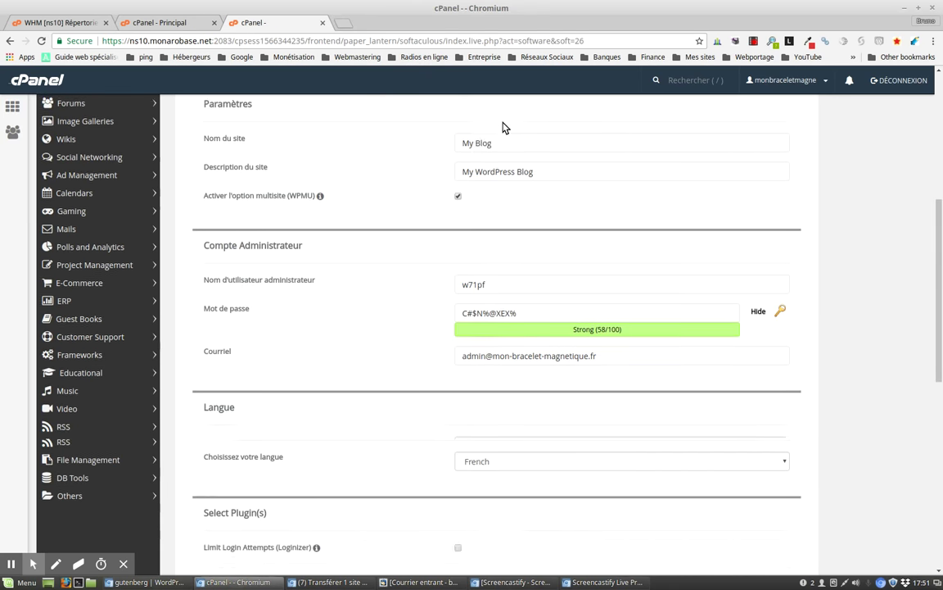
scroll(476, 280, "down", 2)
left_click(459, 227)
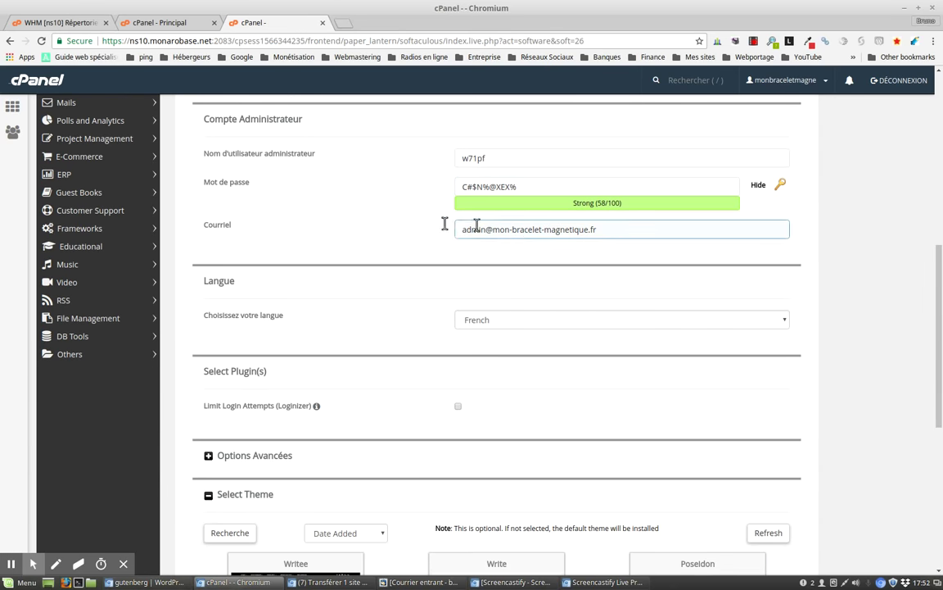
left_click(434, 233)
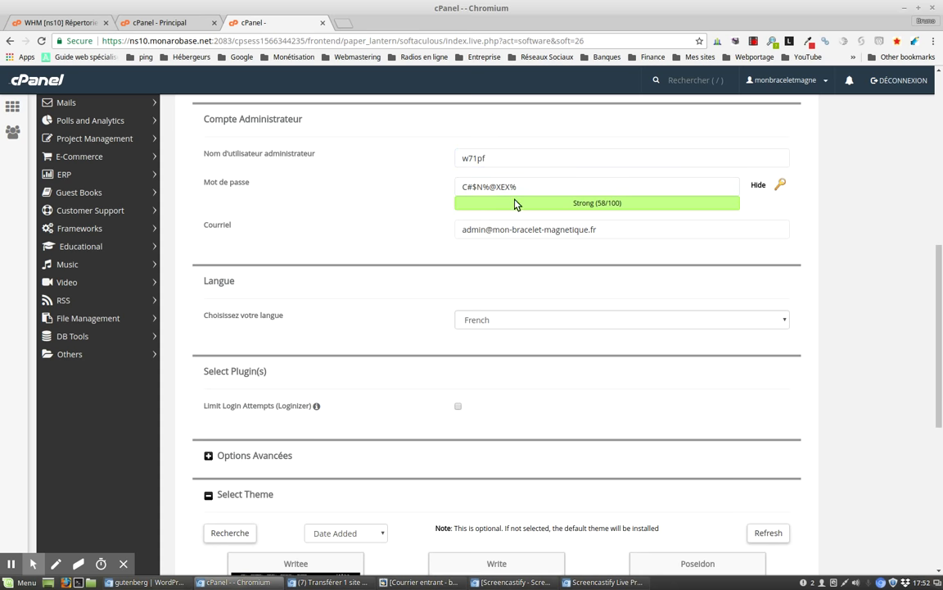
left_click(552, 188)
left_click(759, 186)
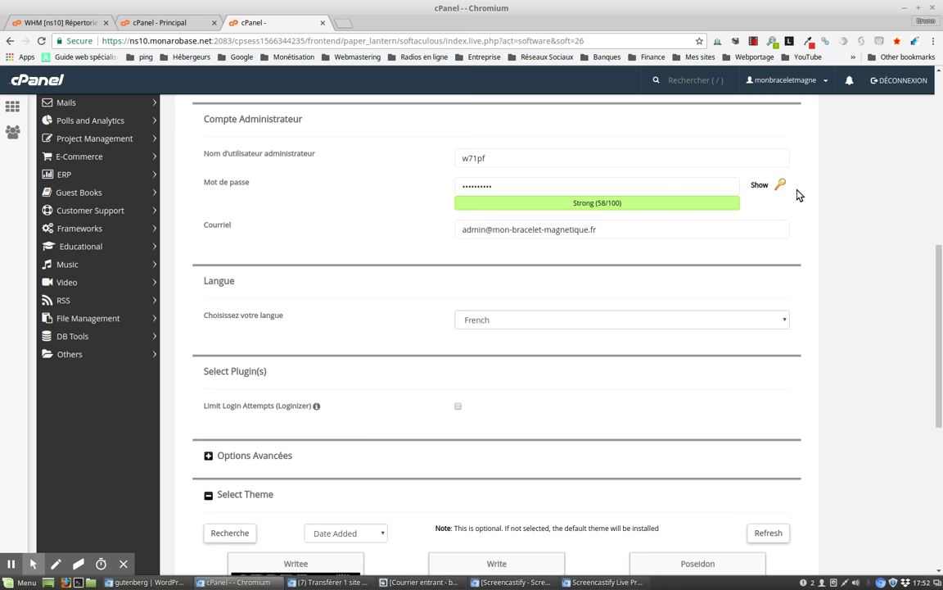
left_click(643, 221)
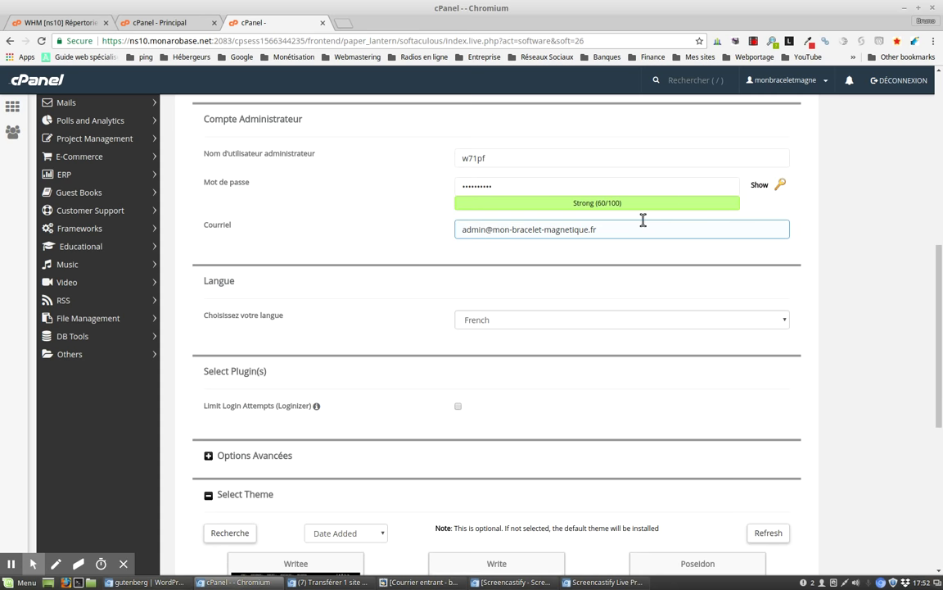
- Check the administrator e-mail field and the available installation languages, leaving French selected
scroll(643, 221, "down", 1)
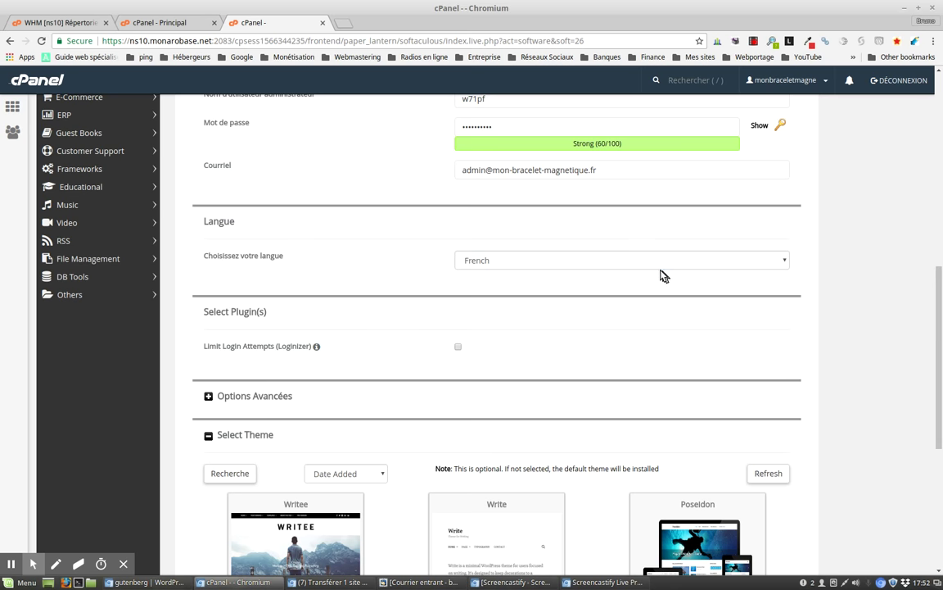
left_click(496, 174)
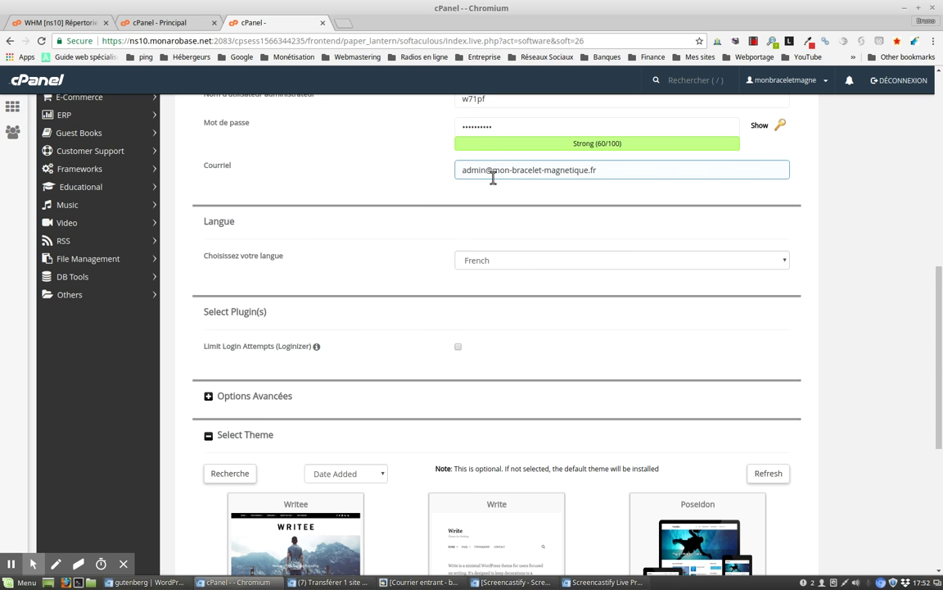
scroll(493, 178, "down", 1)
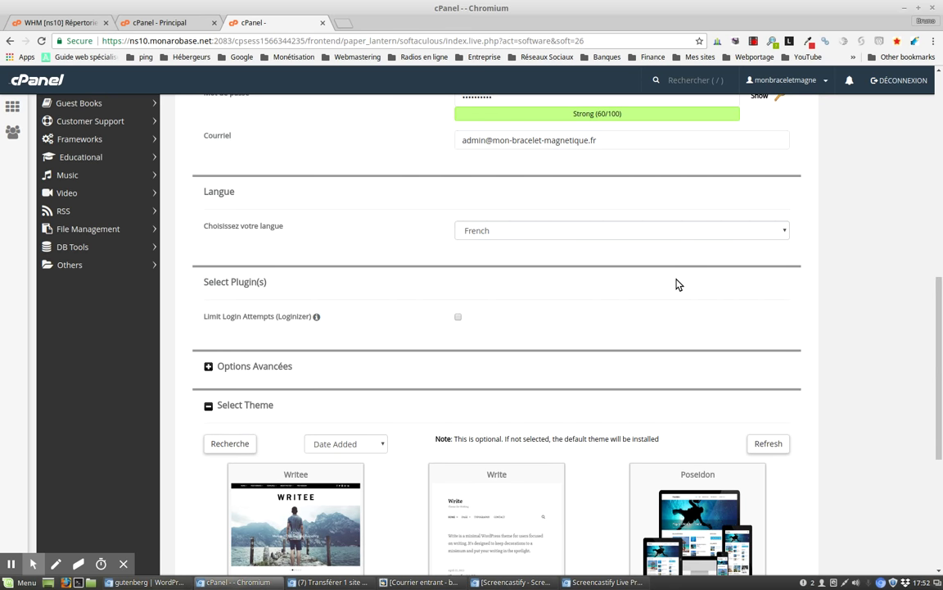
left_click(573, 231)
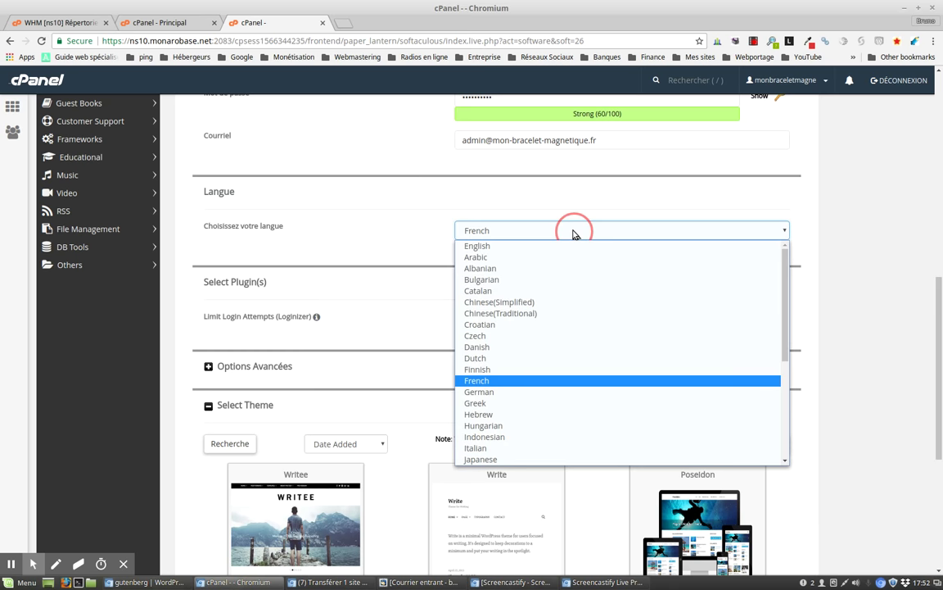
left_click(573, 232)
- Expand the advanced installation options and examine the database name and the help for automatic upgrades
scroll(420, 236, "down", 3)
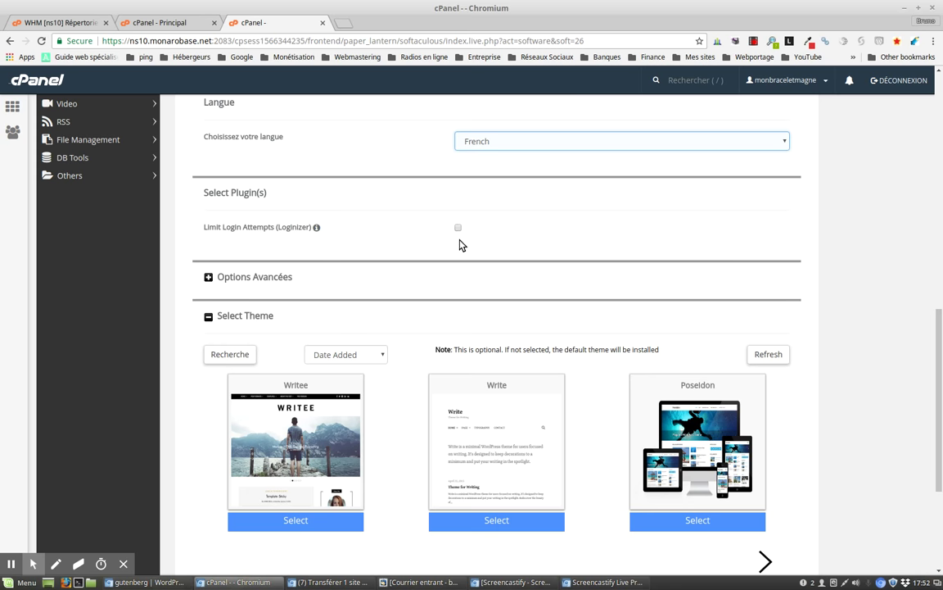
scroll(460, 244, "down", 1)
left_click(208, 277)
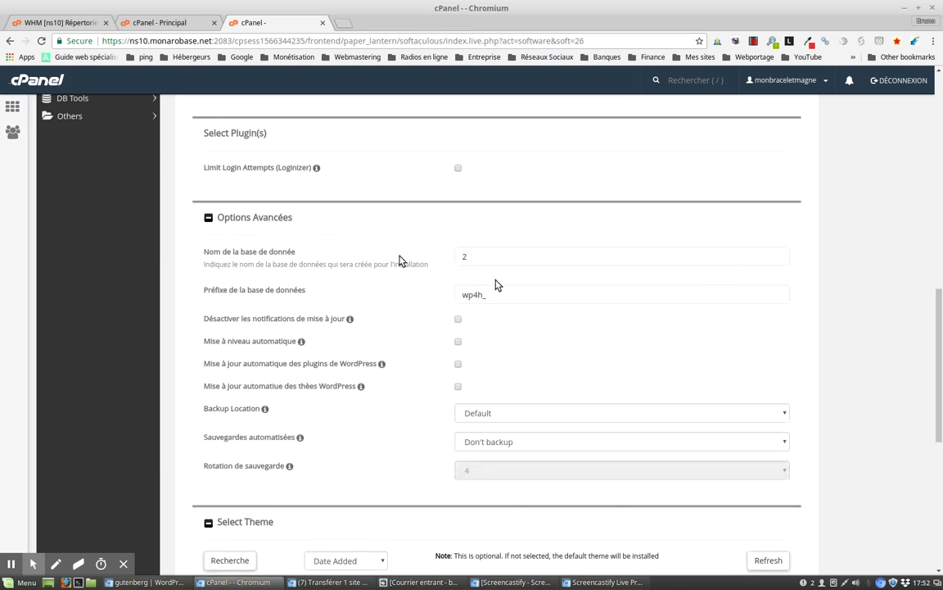
scroll(497, 284, "down", 1)
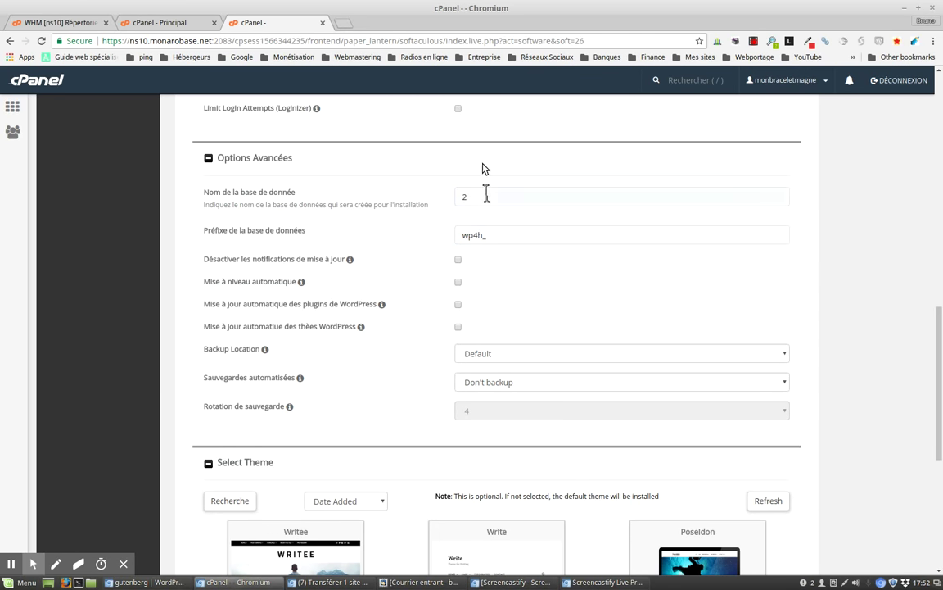
left_click(540, 196)
mouse_move(302, 282)
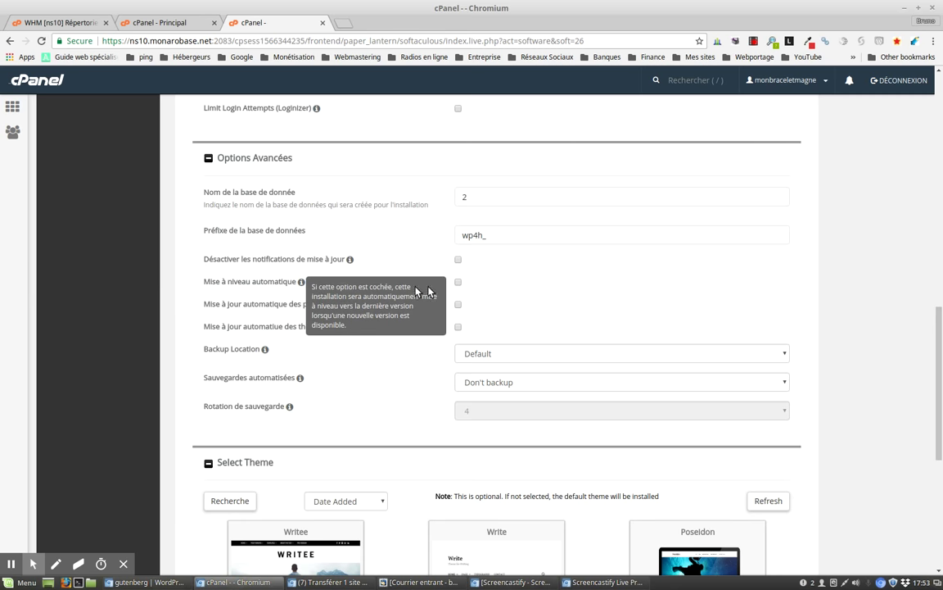
- Enable automatic upgrades for the WordPress installation and check the backup location choices, keeping Default
left_click(459, 282)
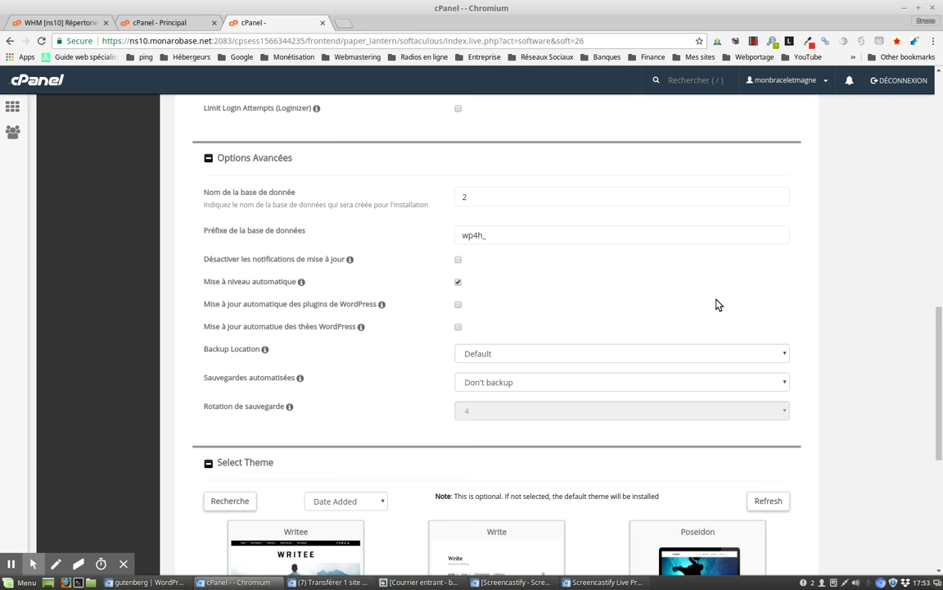
scroll(424, 280, "down", 2)
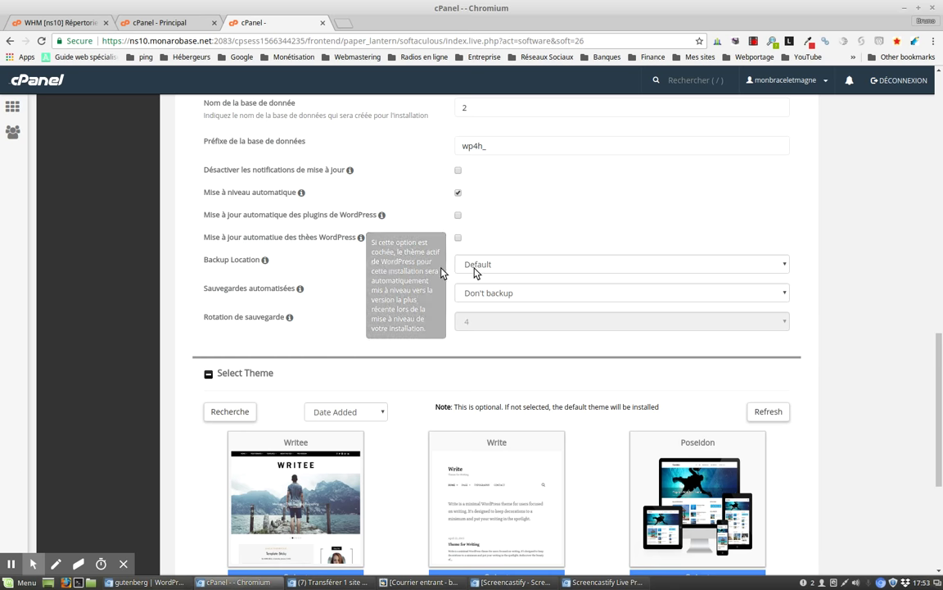
left_click(510, 271)
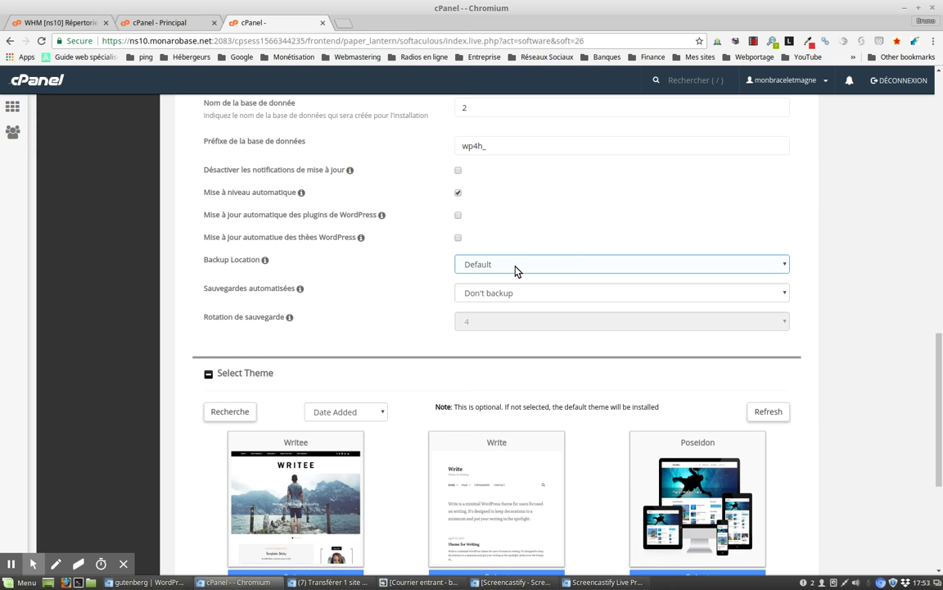
left_click(516, 269)
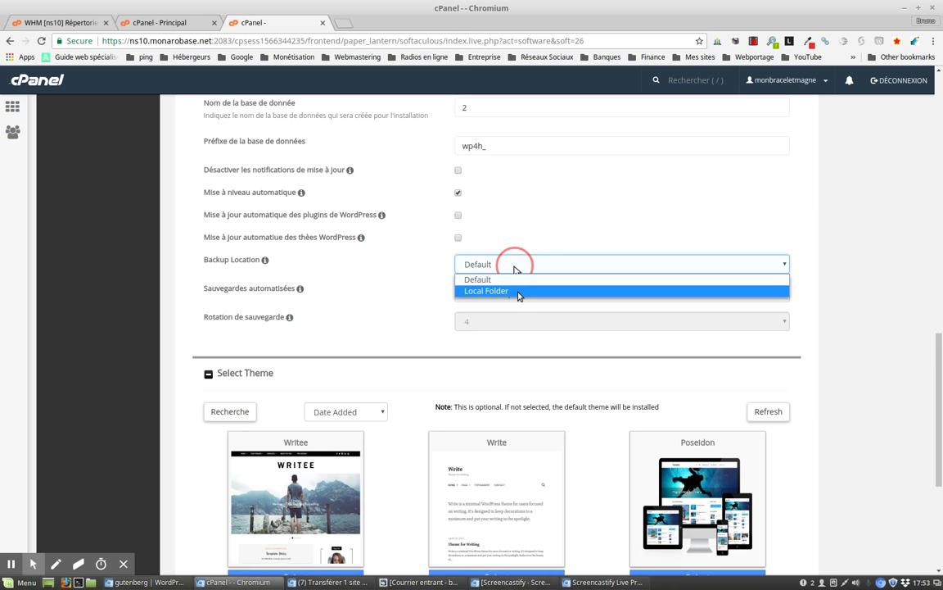
left_click(518, 278)
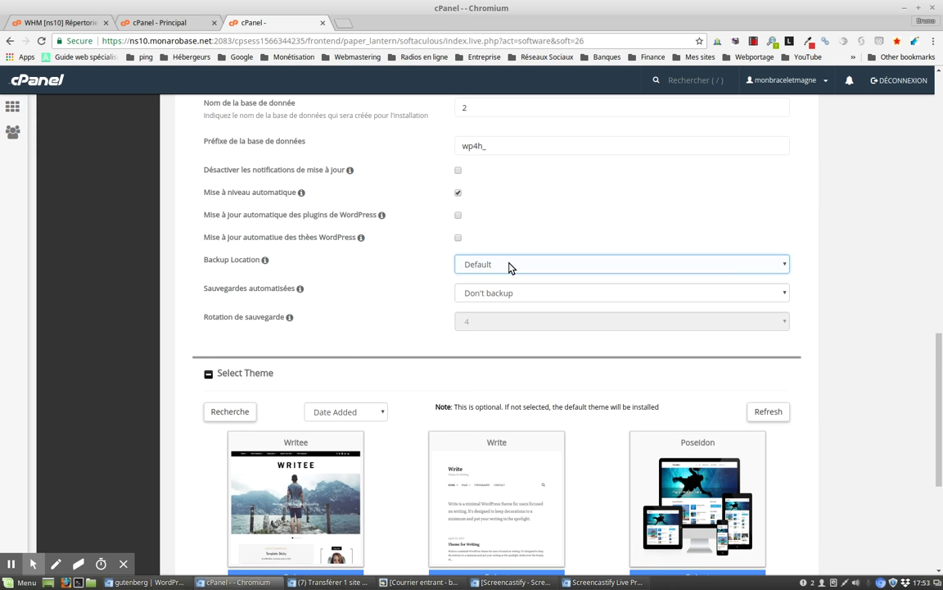
left_click(508, 266)
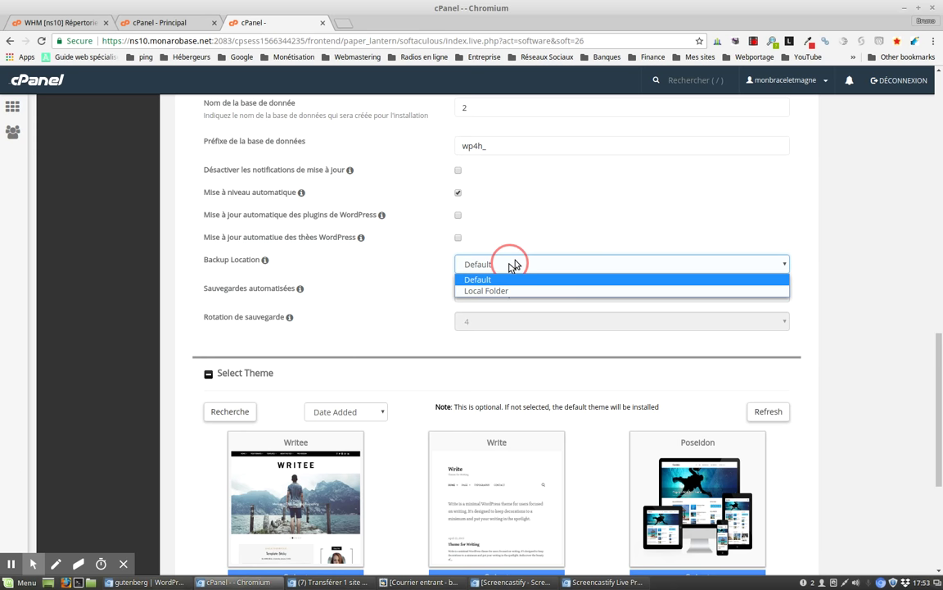
left_click(514, 264)
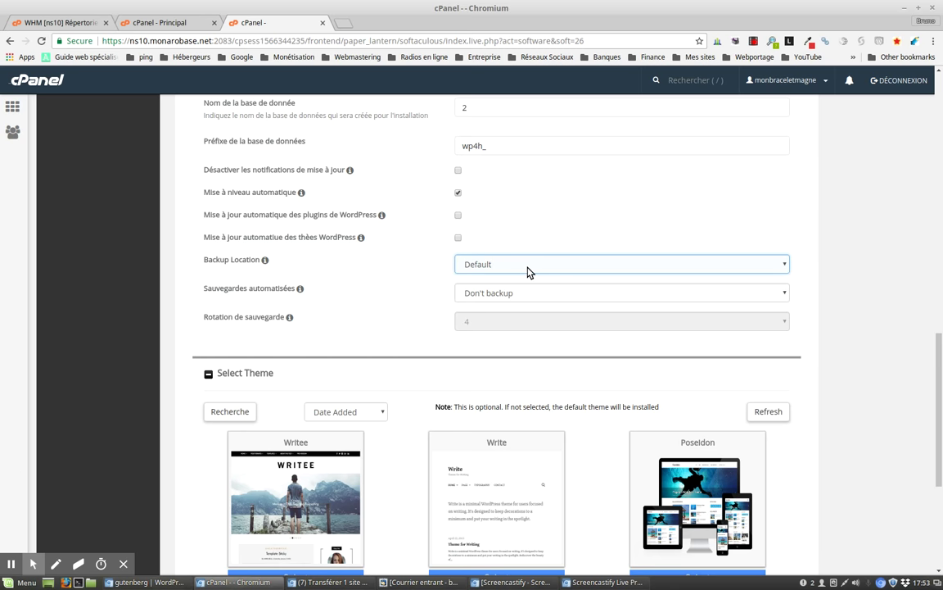
- Try the Custom schedule for automated backups and examine its minute and hour fields
scroll(282, 156, "down", 1)
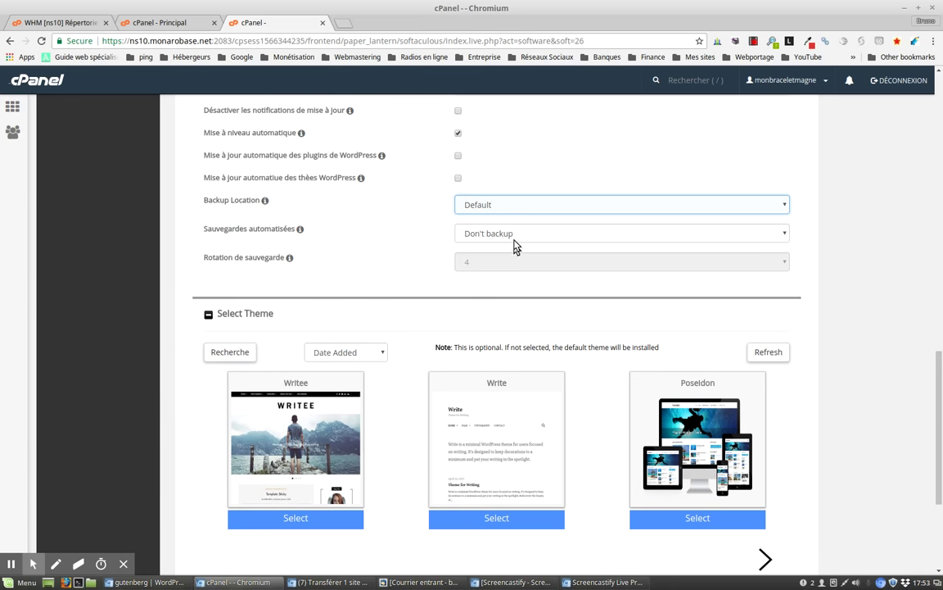
left_click(515, 236)
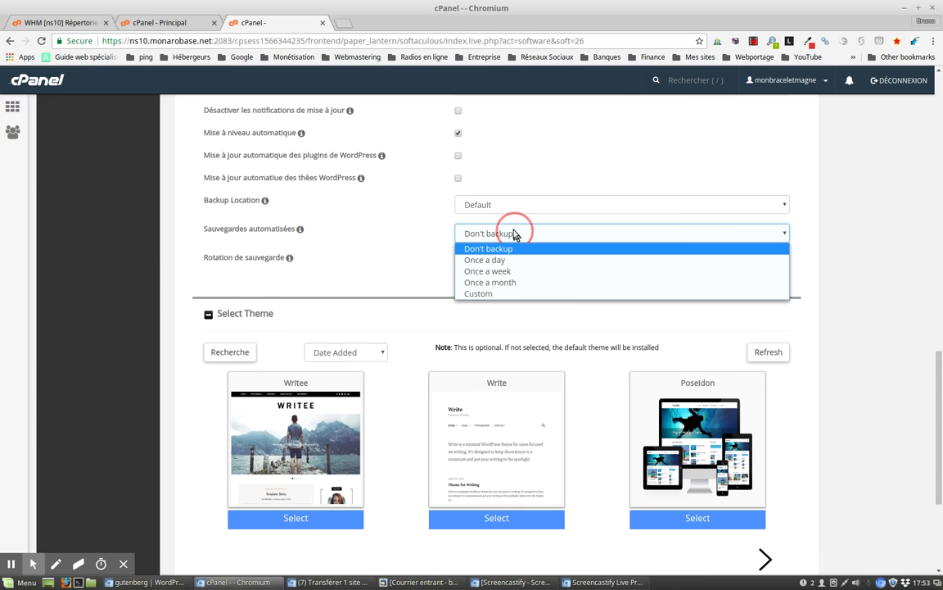
left_click(499, 293)
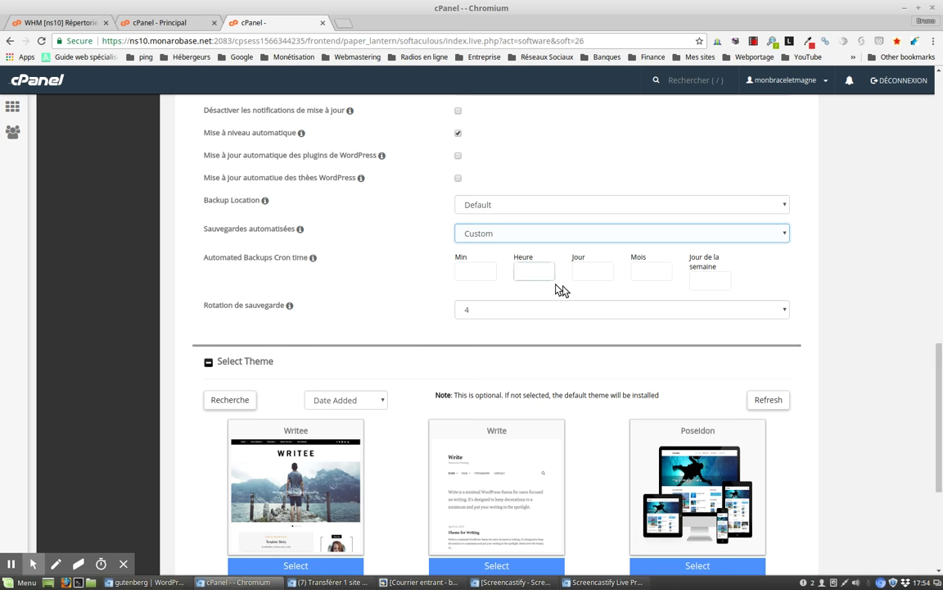
left_click(476, 272)
left_click(524, 268)
- Set automated backups to once a week with a backup rotation of 10
left_click(502, 233)
left_click(499, 271)
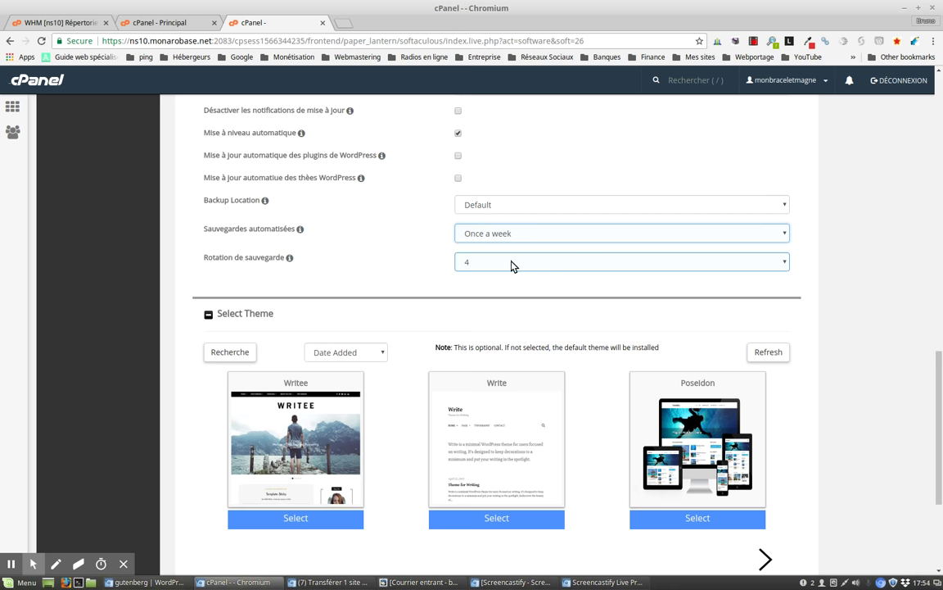
left_click(513, 265)
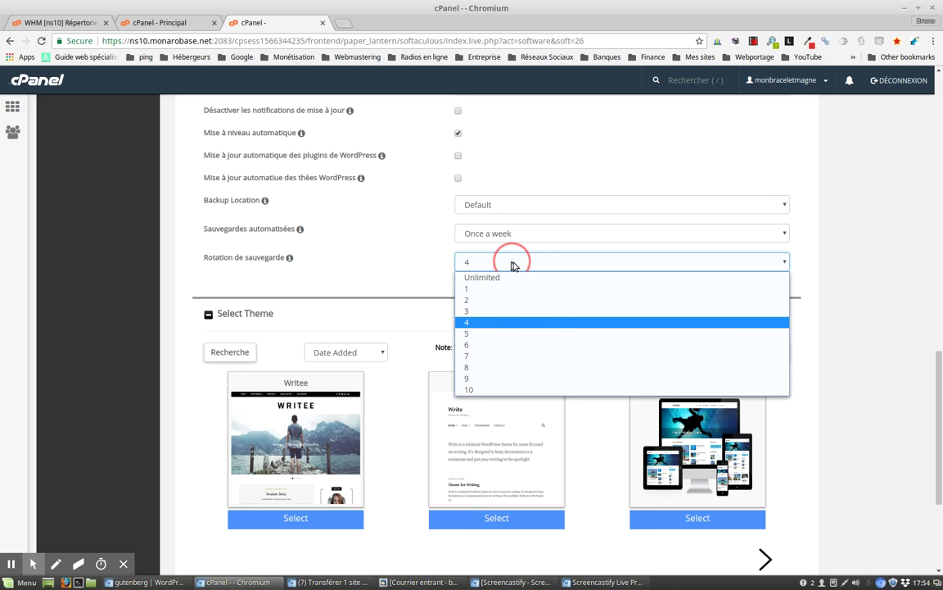
left_click(497, 389)
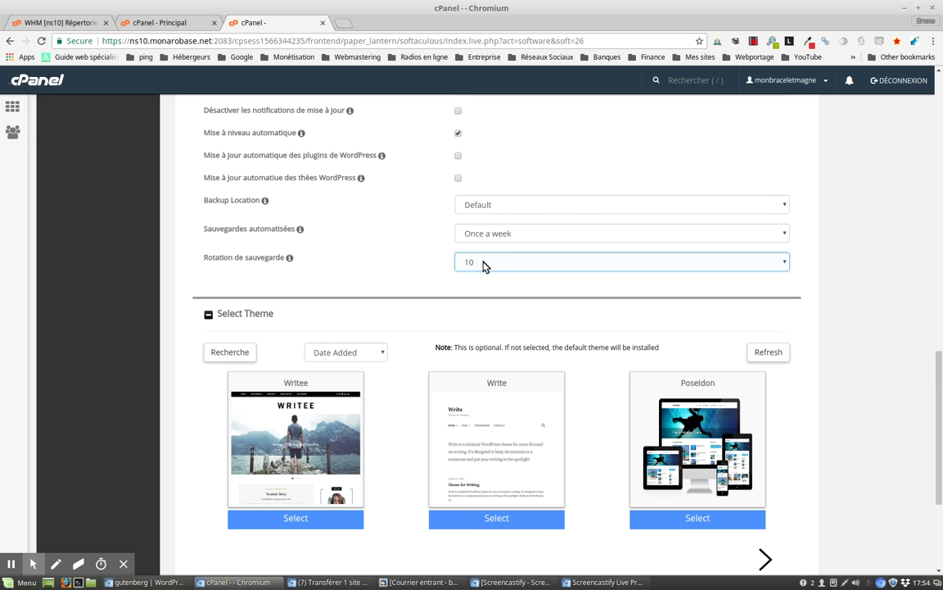
- Browse the first two sets of optional WordPress themes without selecting one
scroll(455, 274, "down", 3)
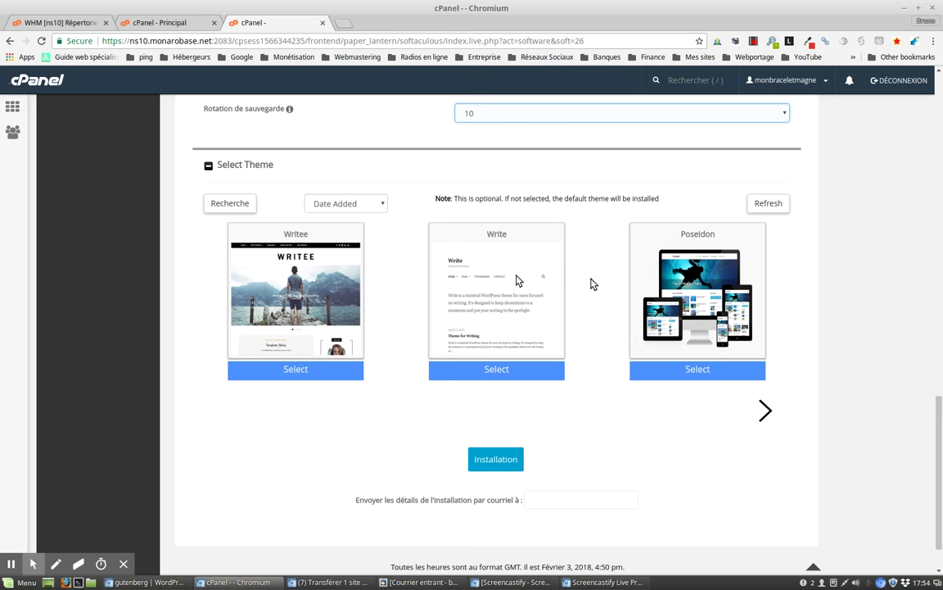
mouse_move(329, 304)
left_click(764, 412)
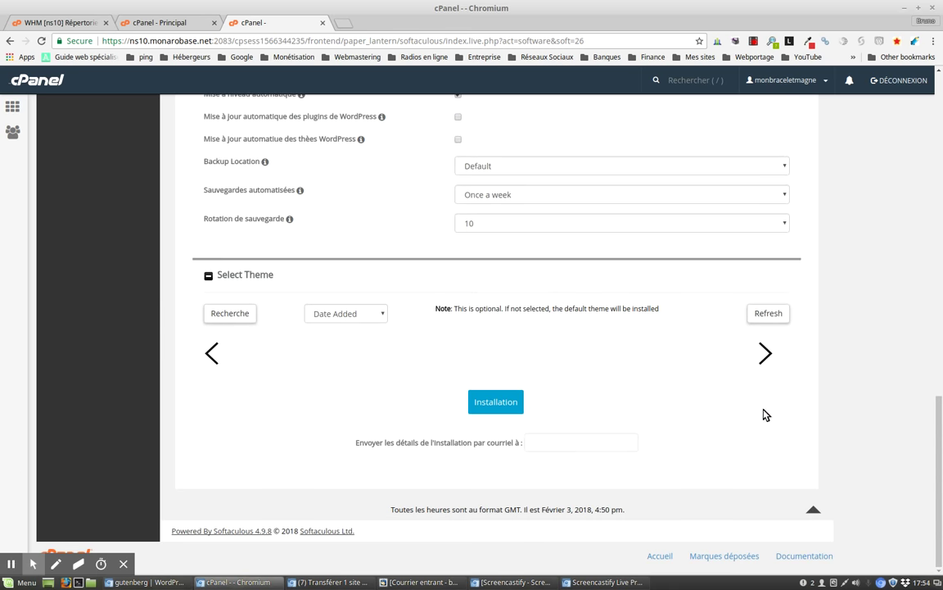
mouse_move(546, 326)
scroll(547, 325, "down", 2)
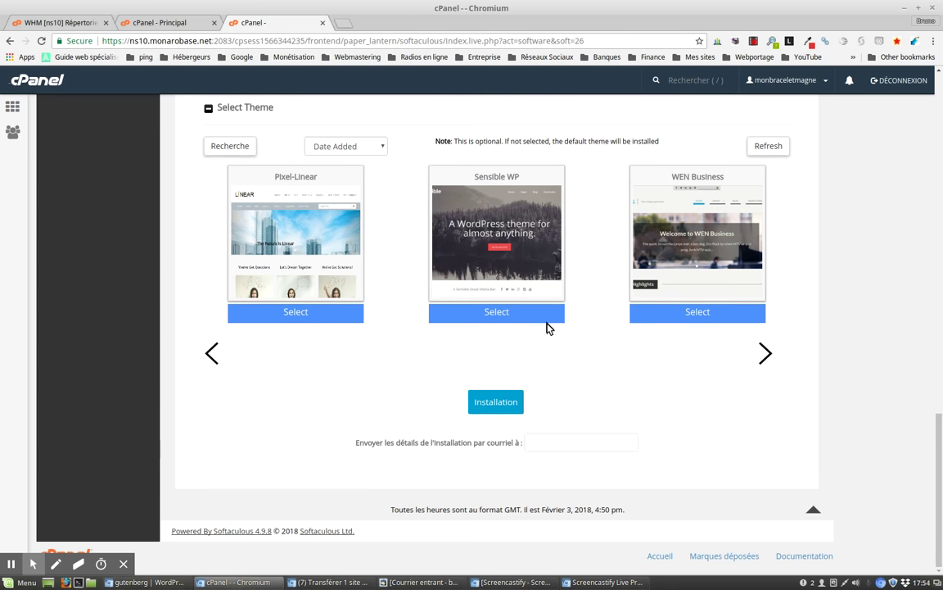
scroll(647, 311, "up", 3)
scroll(620, 371, "down", 2)
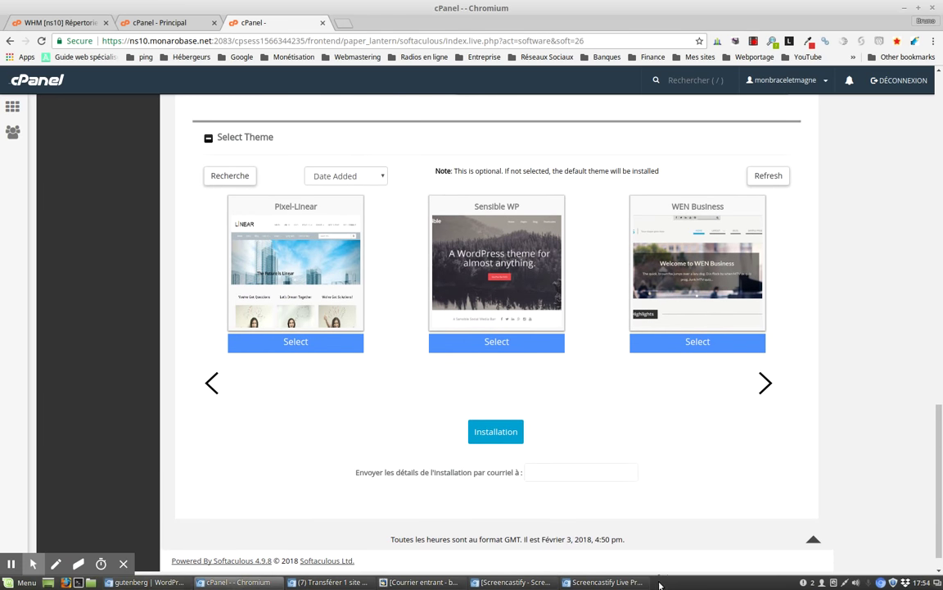
- Launch the WordPress installation and open the new site's wp-admin administration panel
left_click(493, 432)
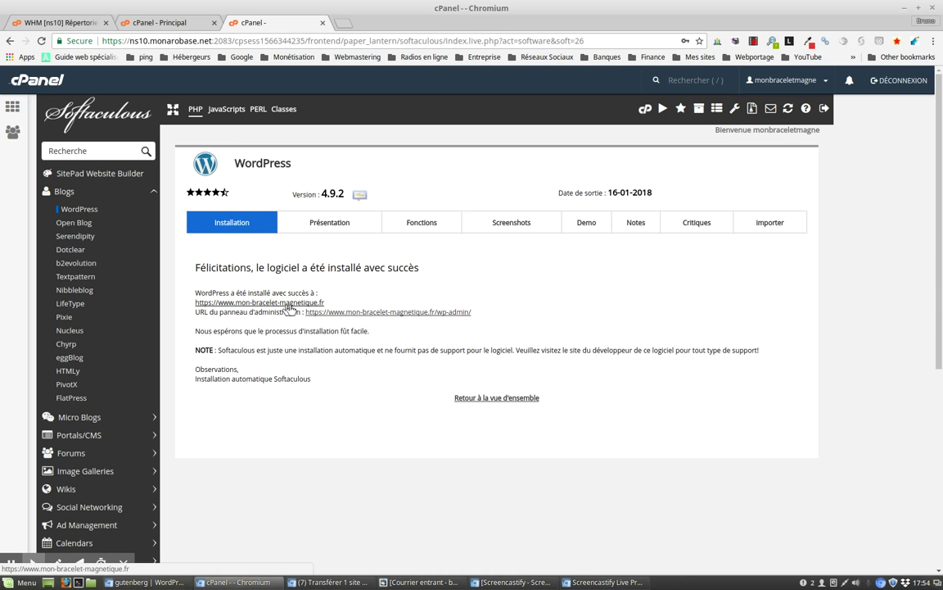
left_click(354, 314)
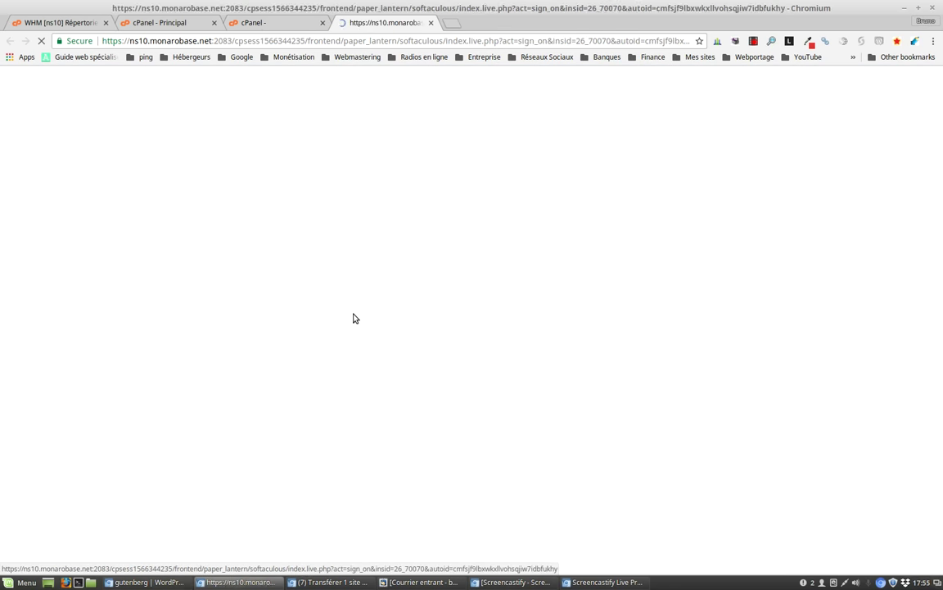